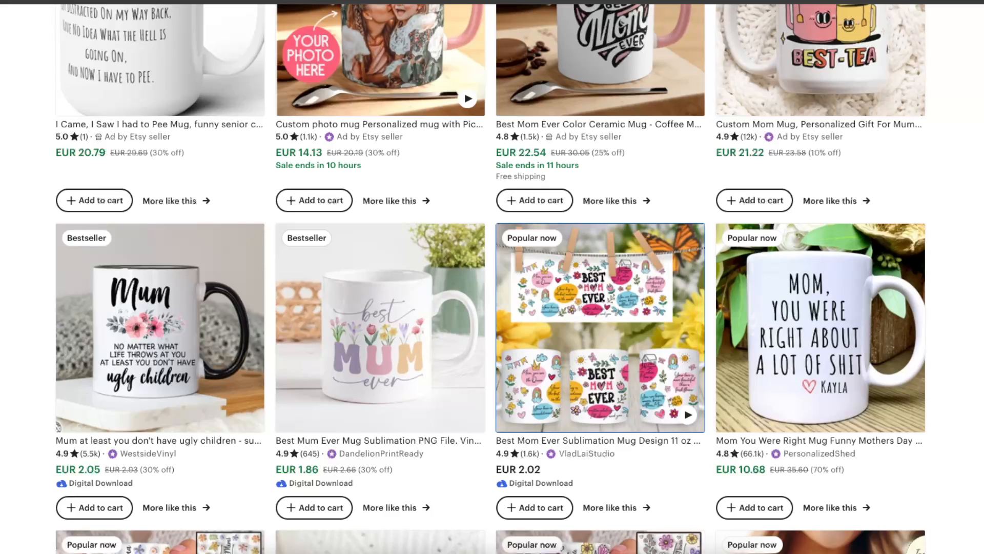
Browse the mug listings on Etsy and examine how their listing photos are framed.
scroll(940, 319, "down", 1)
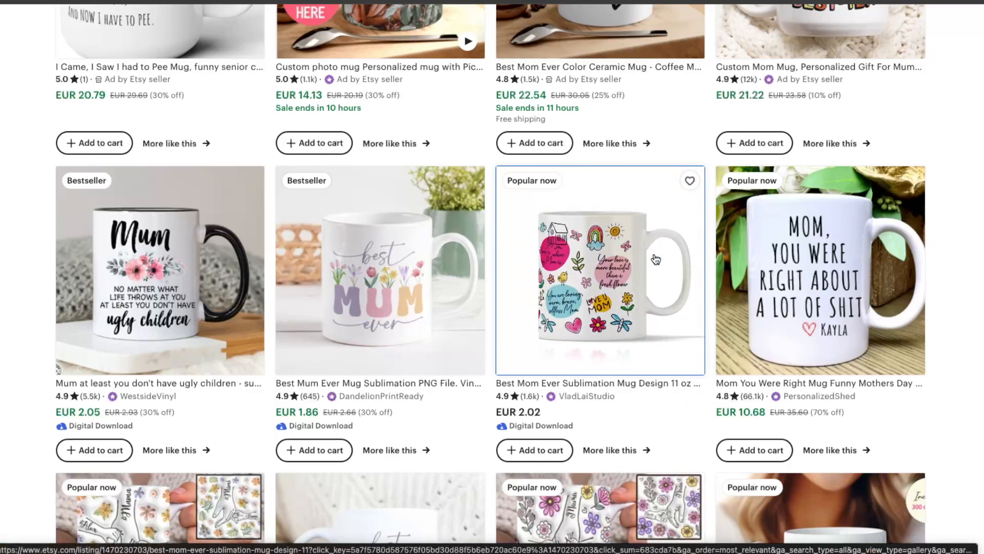
scroll(943, 290, "down", 6)
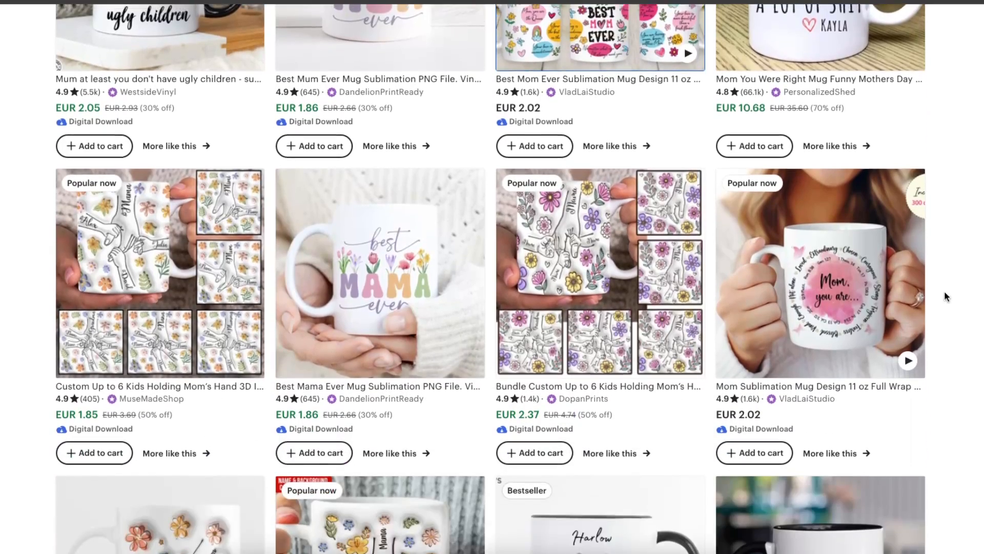
scroll(872, 359, "down", 7)
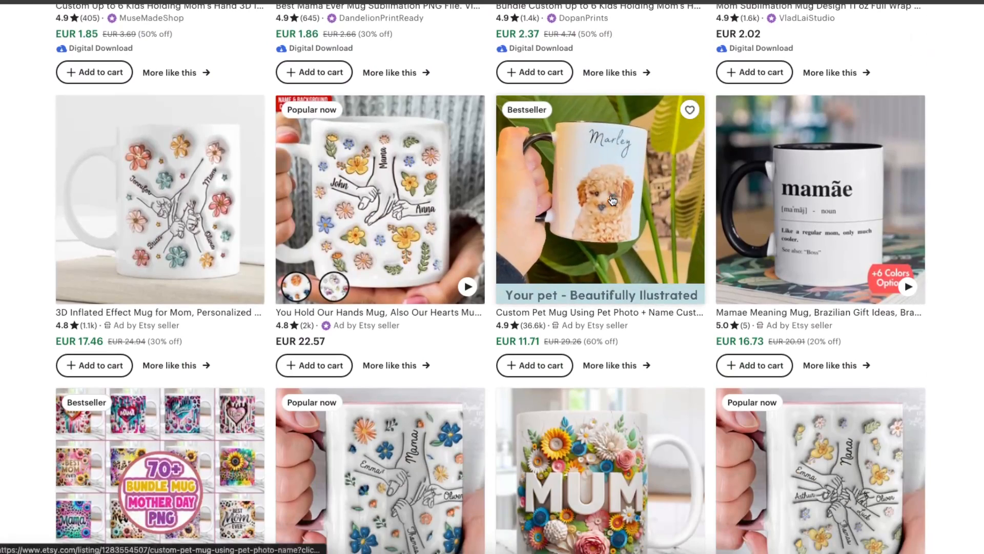
scroll(947, 307, "down", 5)
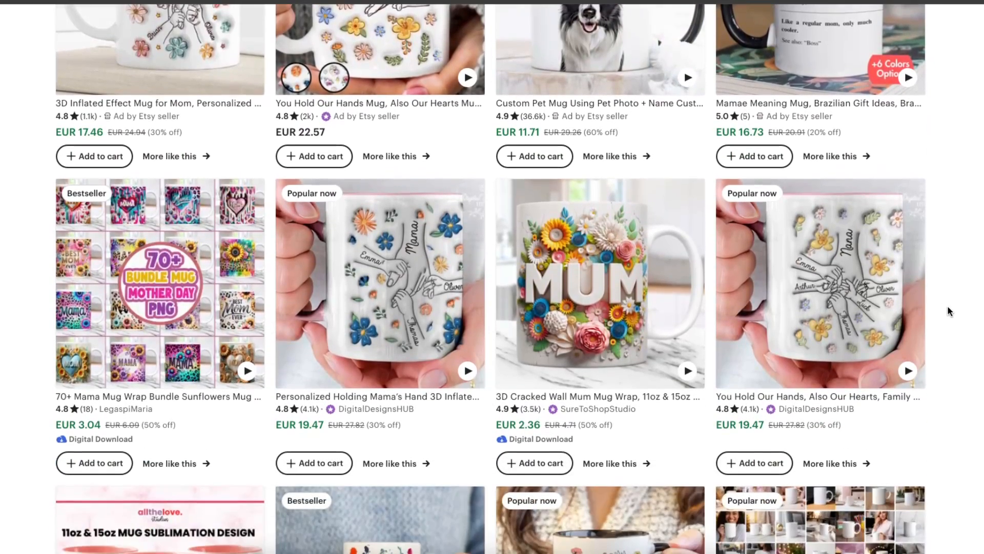
scroll(947, 306, "down", 10)
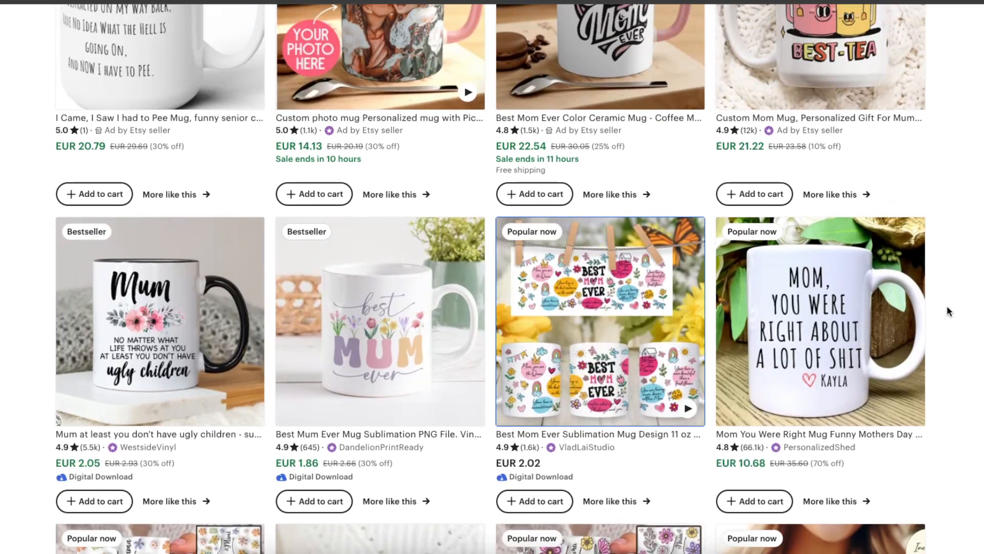
scroll(947, 306, "up", 3)
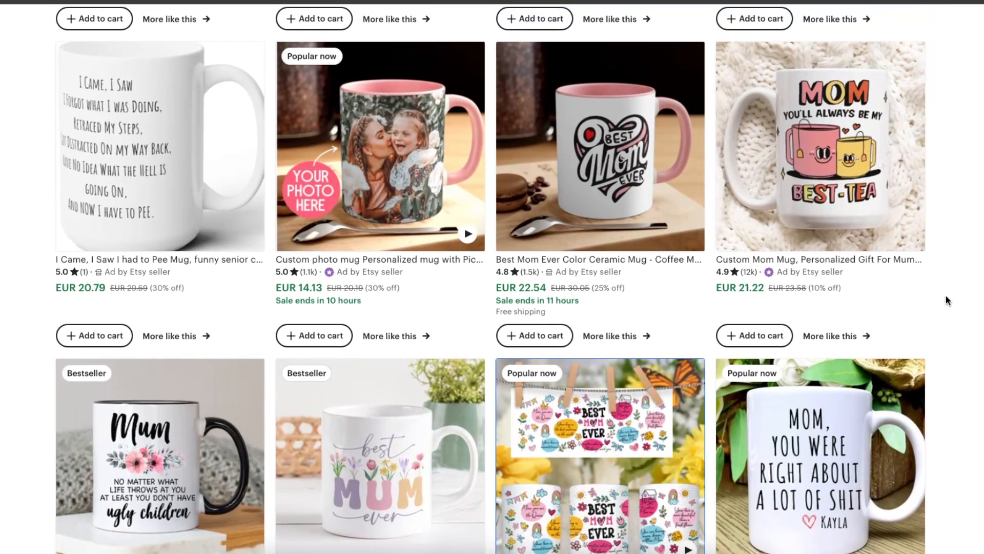
scroll(947, 301, "up", 1)
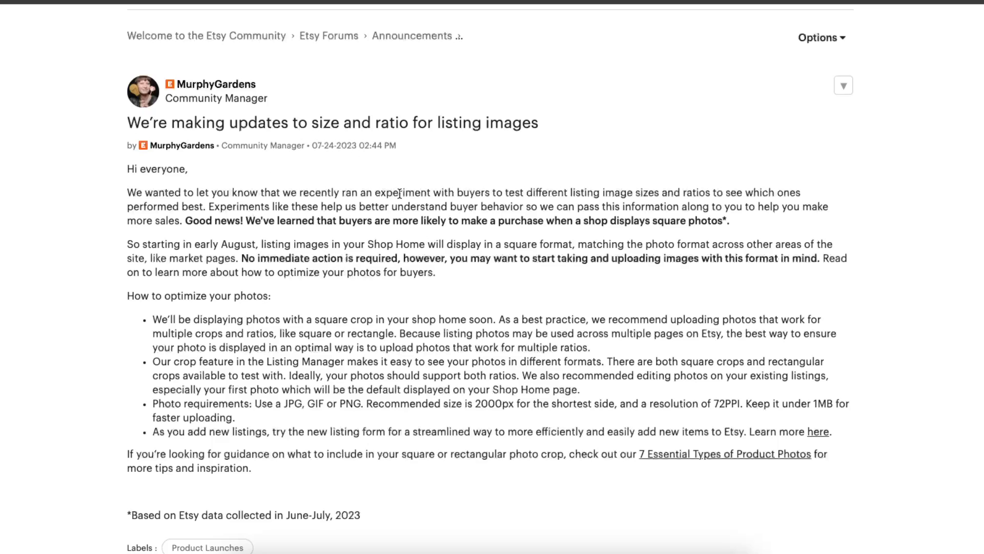
Read the Etsy forum announcement's statement about shops displaying square photos.
left_click_drag(408, 220, 625, 221)
left_click(729, 221)
left_click(626, 221)
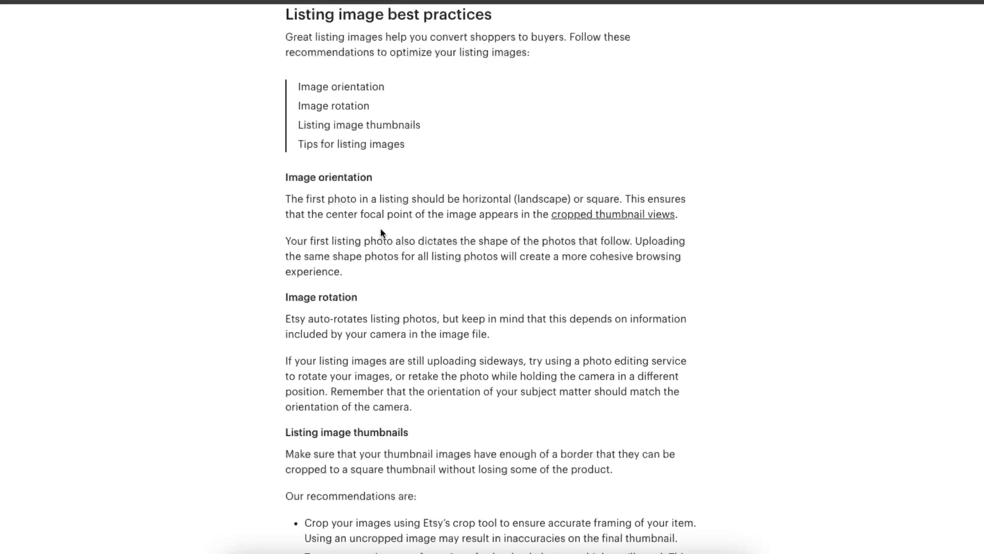
Read the image orientation advice in Etsy's listing image best practices, covering the first photo's shape and cropped thumbnail views.
left_click_drag(290, 199, 571, 198)
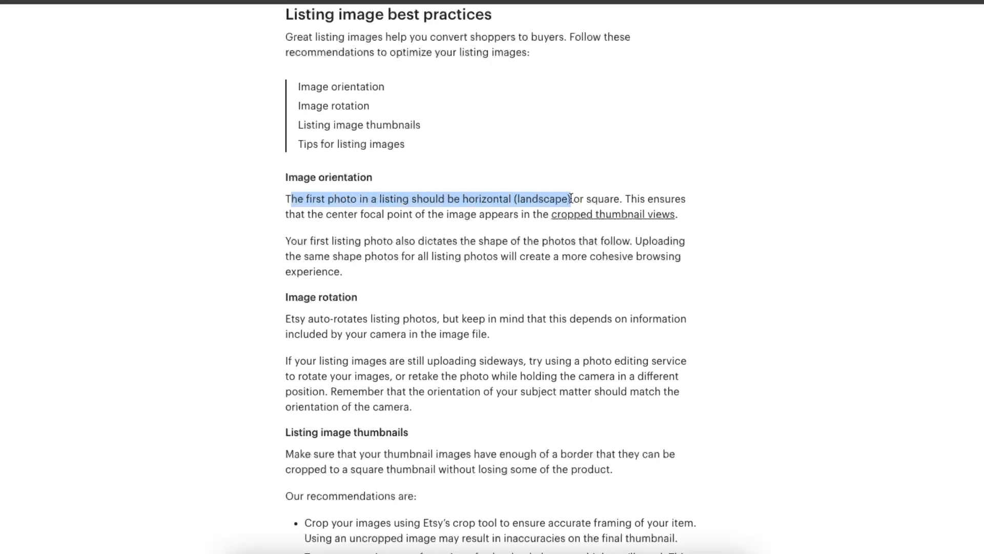
double_click(590, 199)
left_click(584, 201)
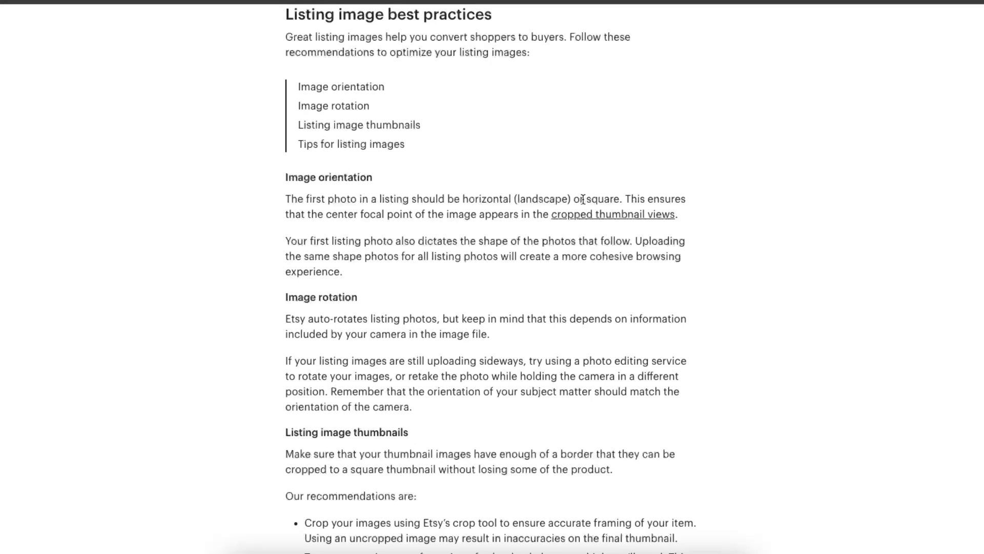
left_click_drag(584, 199, 621, 199)
mouse_move(514, 214)
left_mouse_down()
mouse_move(687, 215)
mouse_move(500, 214)
left_mouse_up()
left_click(687, 215)
left_click(503, 214)
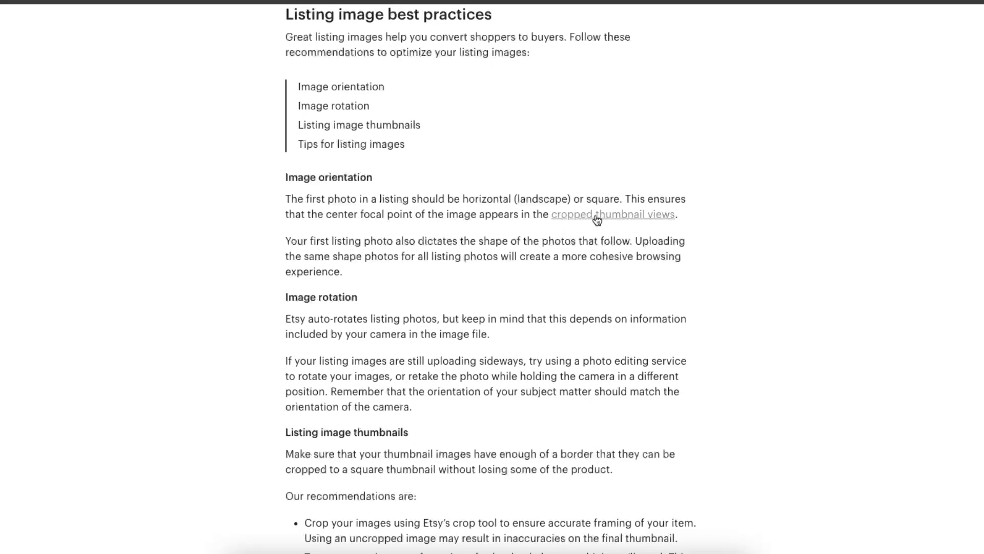
right_click(658, 216)
left_click(659, 221)
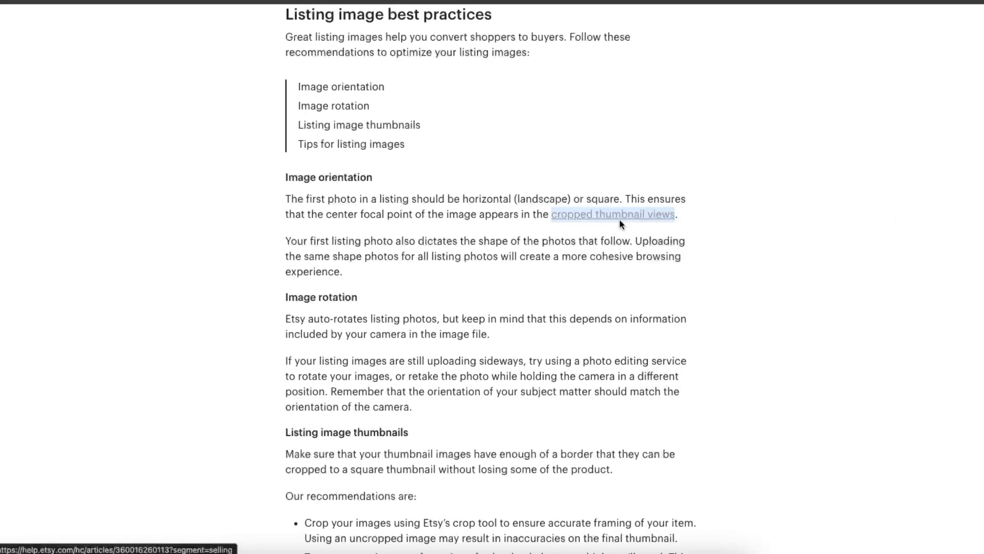
left_click(427, 214)
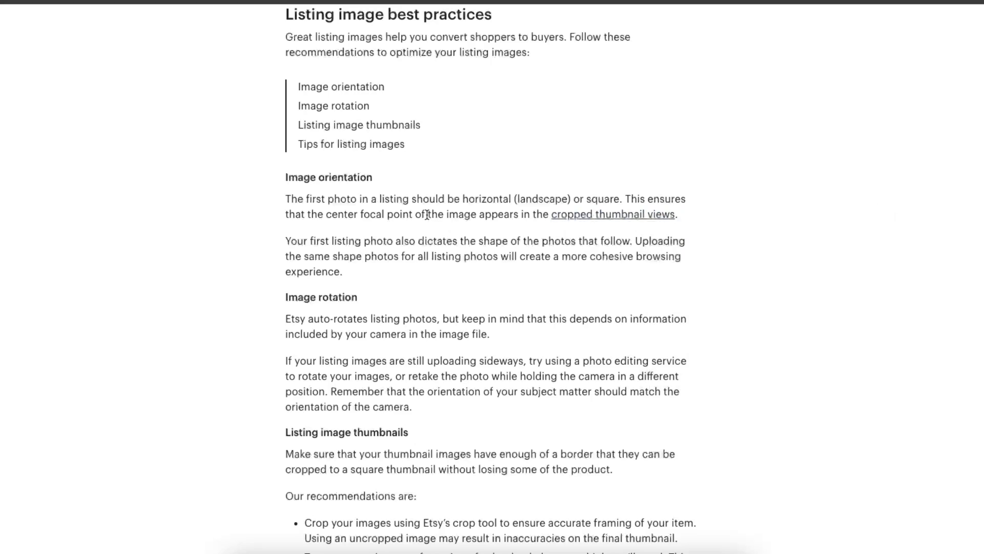
Expand the instructions for cropping listing photos on Etsy.com, and return to the horizontal orientation advice in the best practices article.
key("ctrl+Tab")
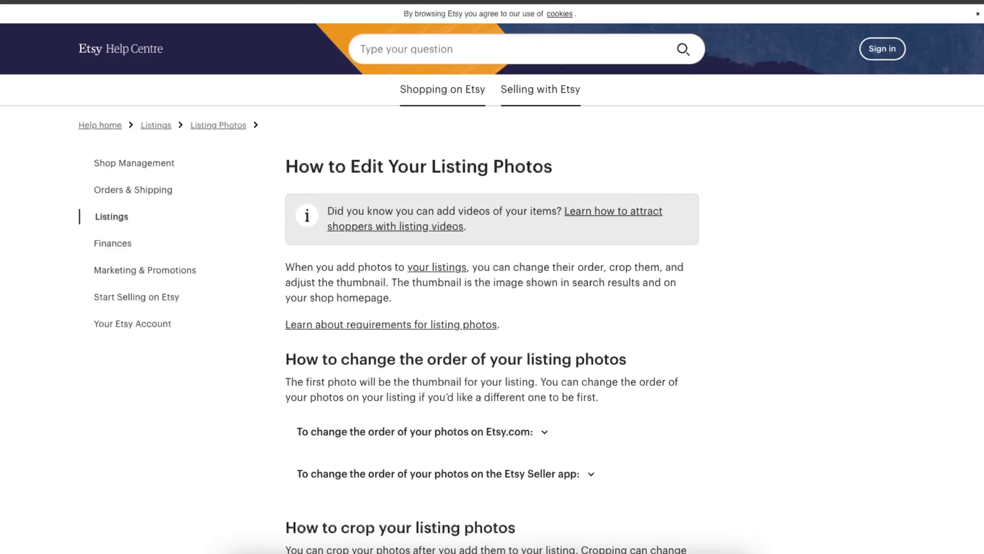
scroll(728, 287, "down", 5)
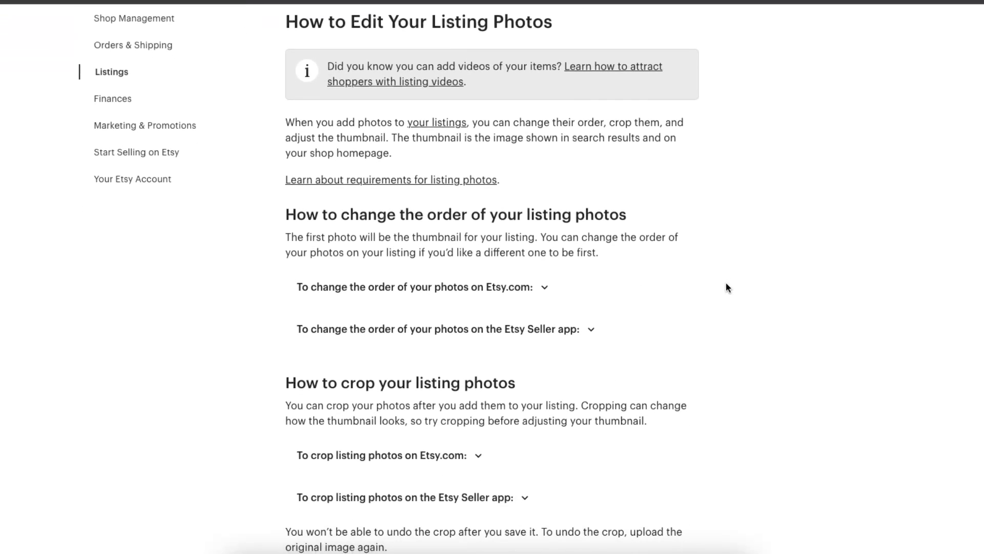
scroll(726, 285, "down", 5)
scroll(617, 246, "up", 5)
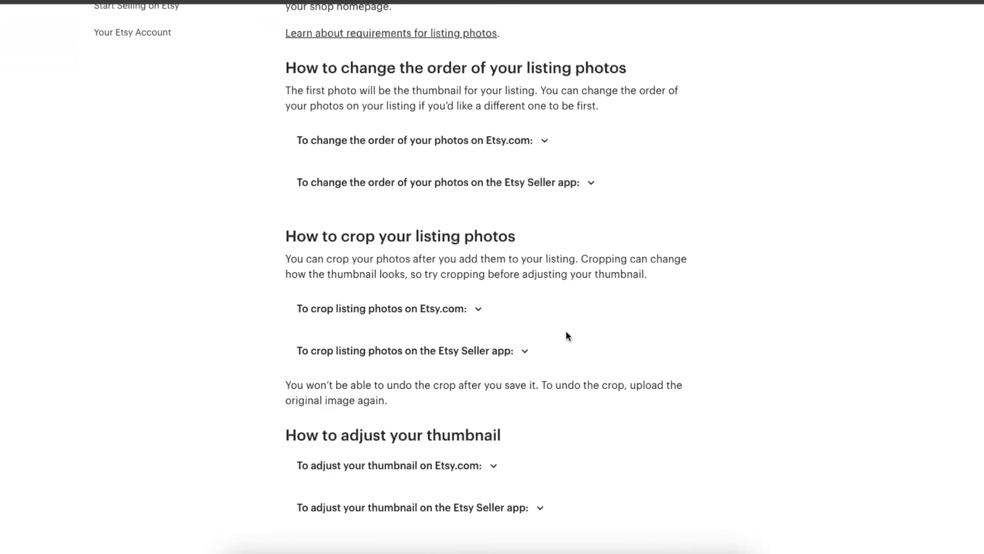
left_click(387, 322)
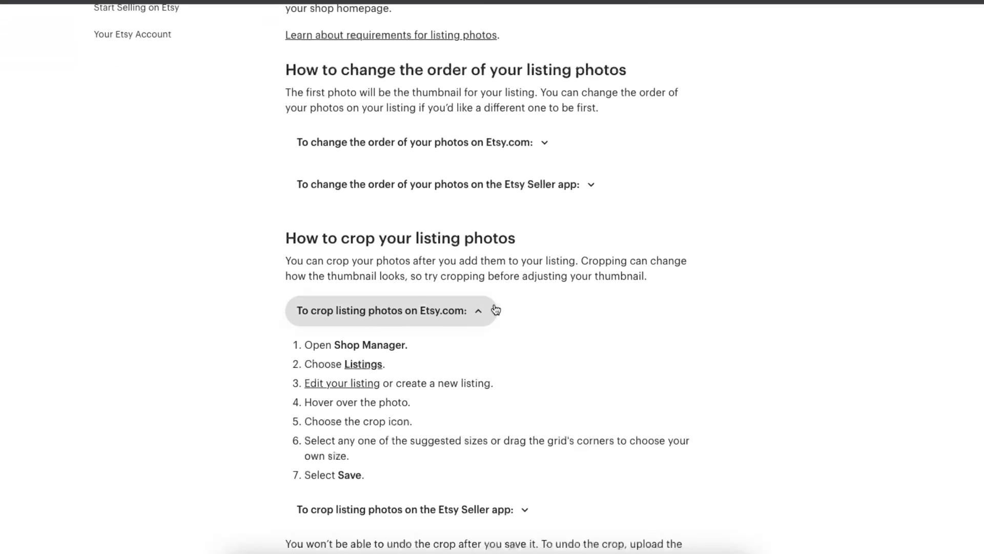
scroll(495, 309, "down", 1)
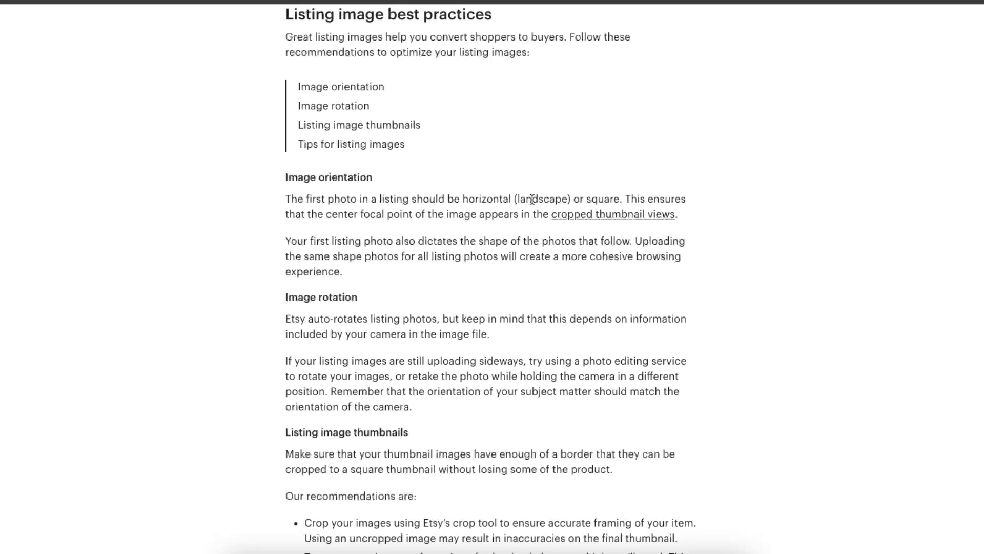
left_click_drag(571, 200, 414, 199)
left_click(415, 199)
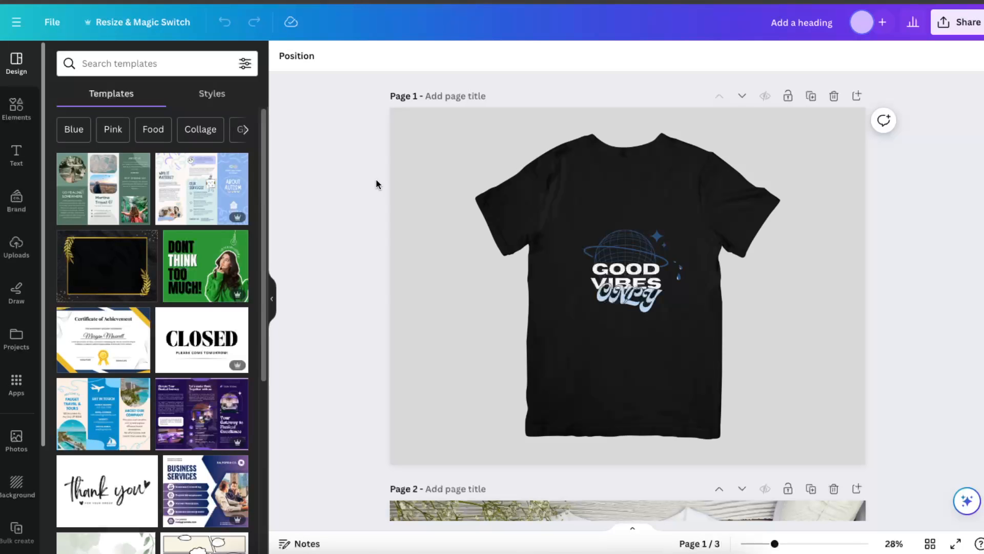
Switch to Canva and look through the three pages of T-shirt listing images.
scroll(393, 199, "down", 15)
scroll(506, 294, "up", 10)
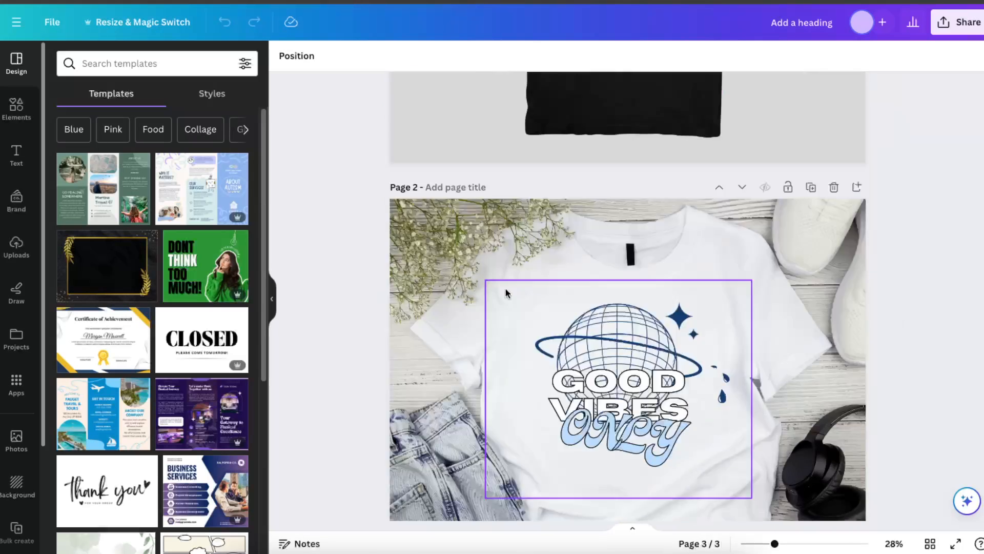
scroll(506, 293, "up", 5)
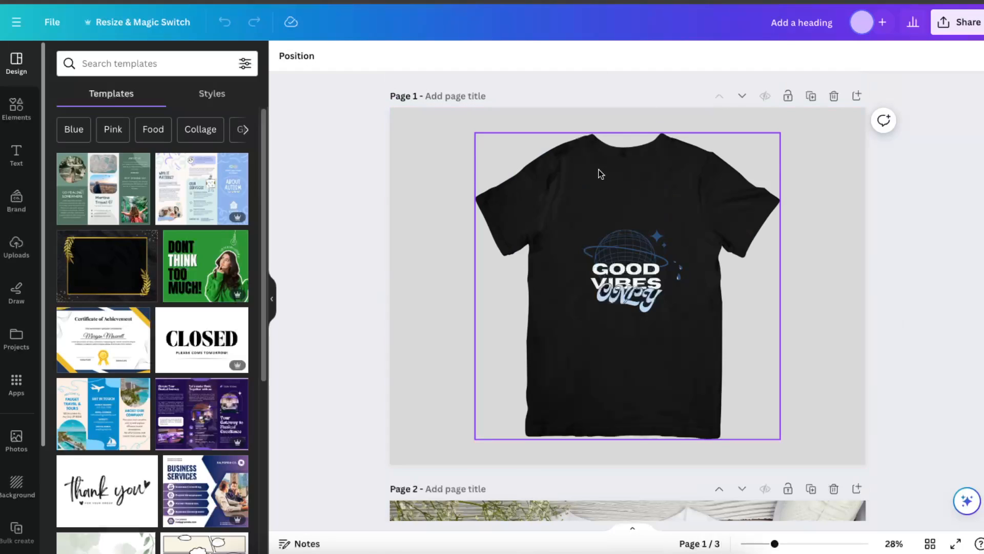
left_click_drag(881, 167, 330, 369)
left_click(442, 325)
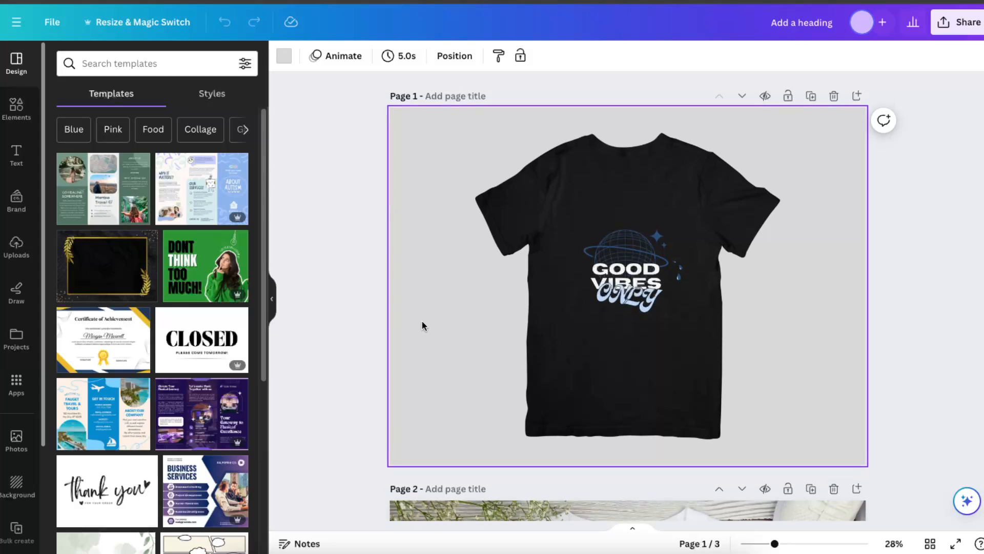
left_click(322, 280)
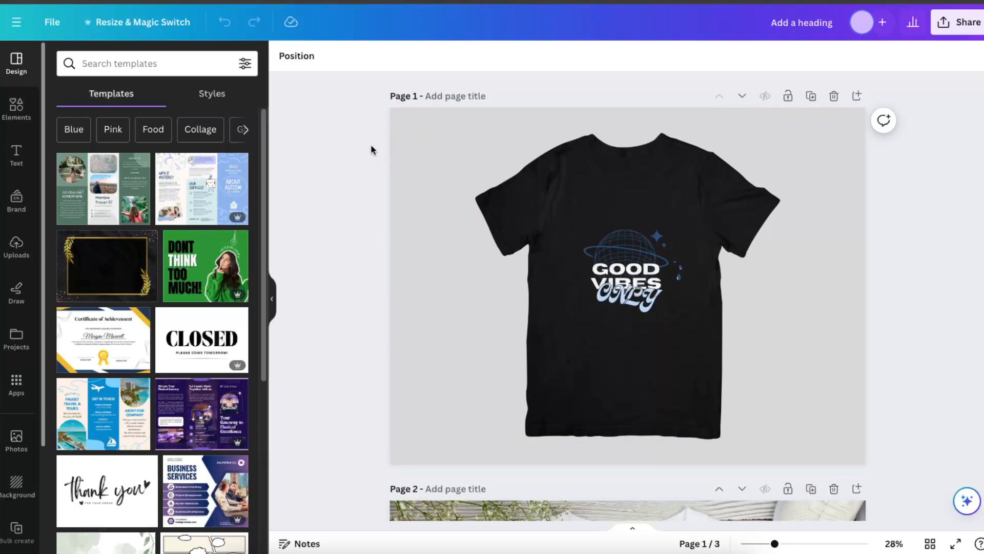
left_click_drag(928, 134, 462, 442)
left_click(419, 339)
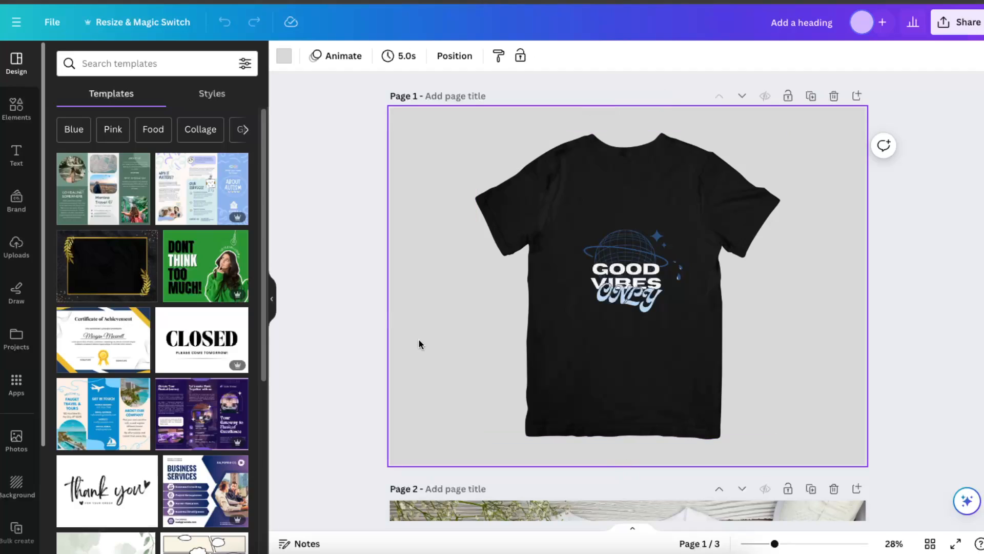
left_click_drag(373, 201, 455, 359)
left_click_drag(371, 80, 461, 471)
left_click_drag(924, 104, 448, 229)
left_click(334, 132)
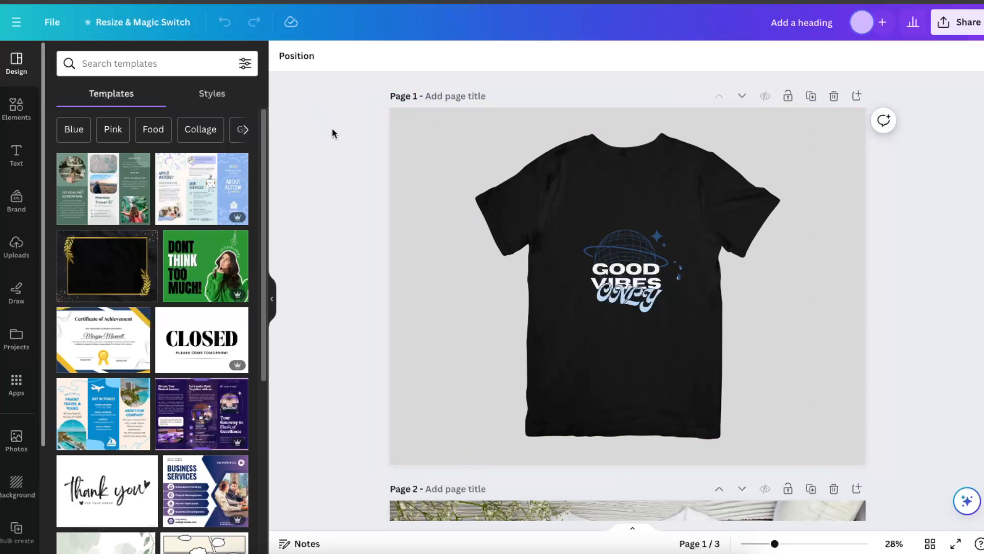
Check the design's width and height in the custom size resize options, and close them without resizing.
left_click(145, 31)
left_click(146, 337)
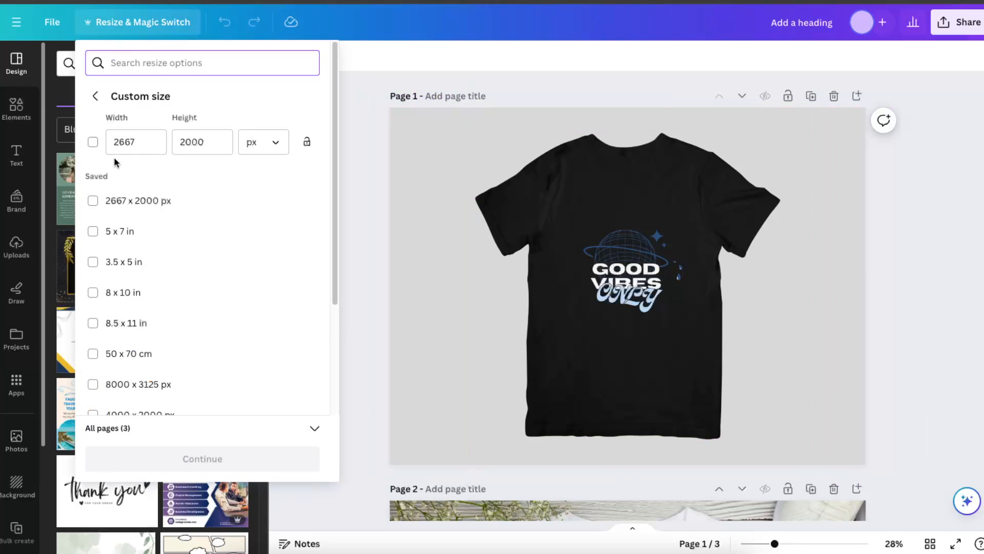
left_click_drag(113, 139, 136, 140)
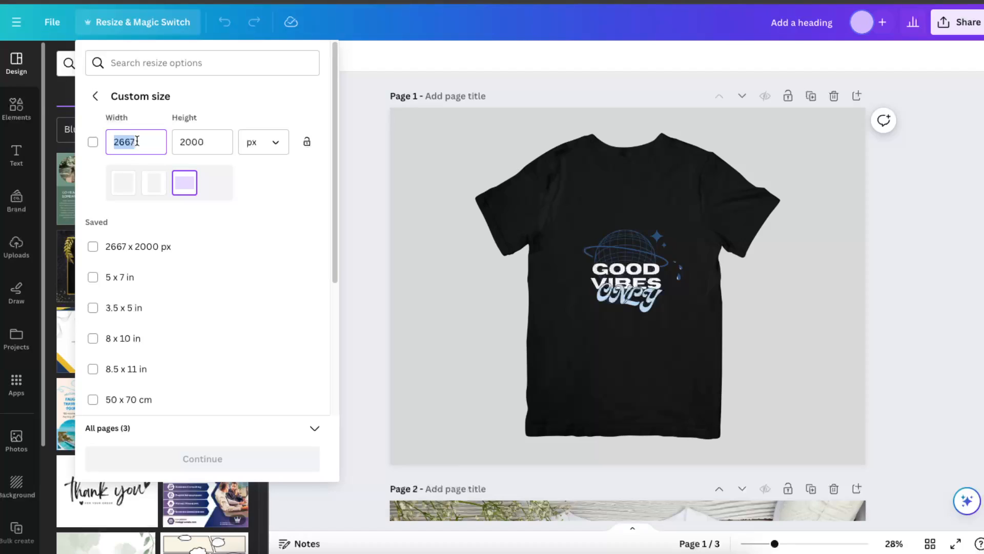
left_click(137, 140)
left_click(180, 142)
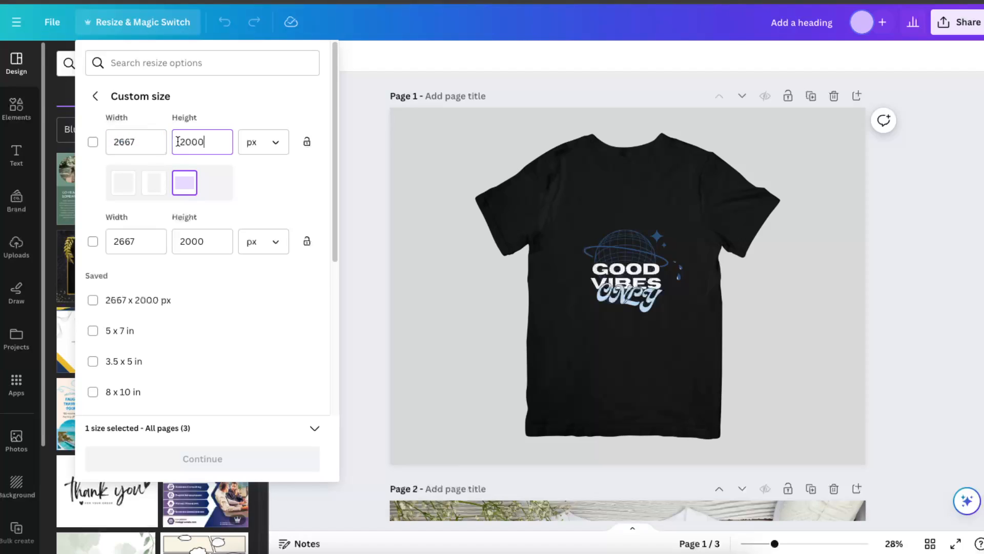
left_click(205, 142)
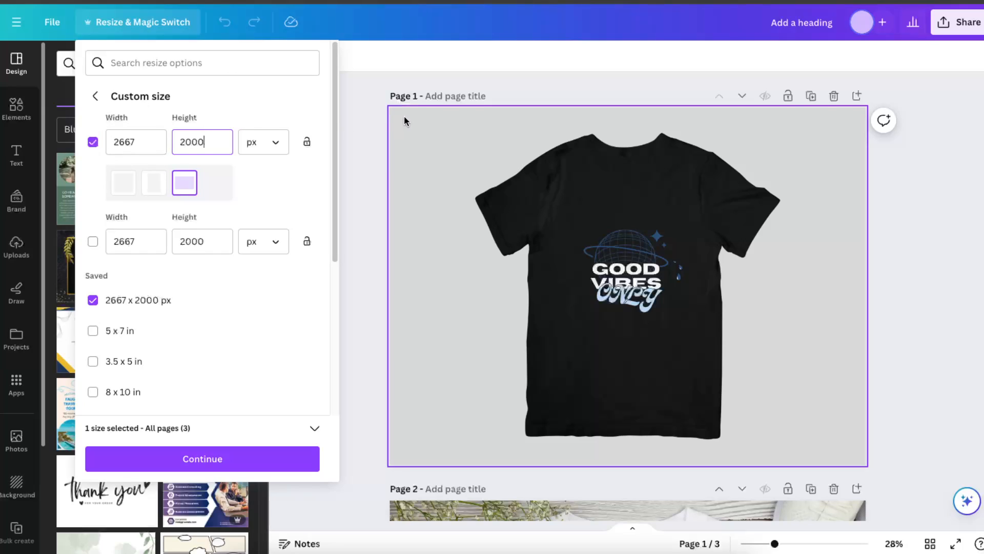
left_click(354, 130)
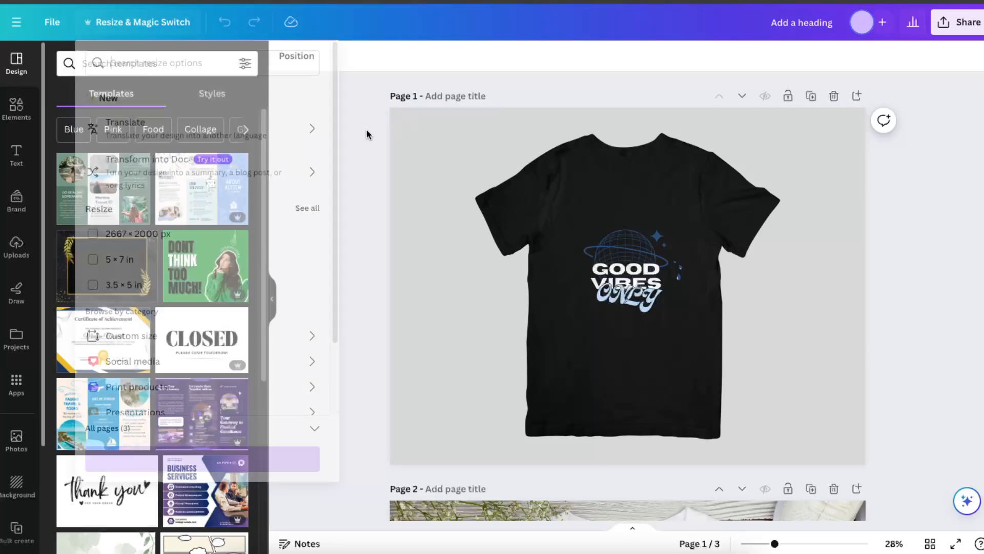
Browse the default text styles and font combinations available for the design, closing the Brand Kit.
left_click(19, 173)
left_click(121, 147)
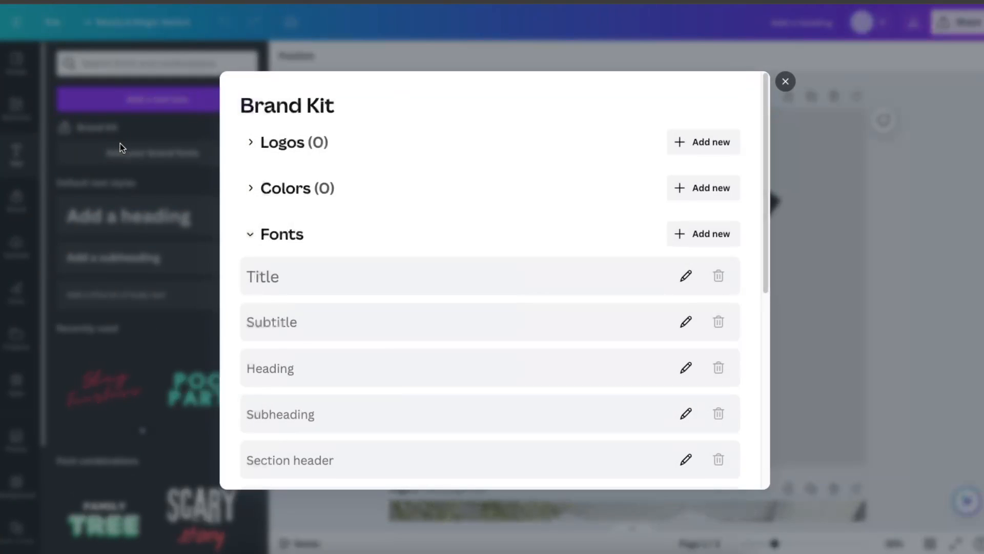
left_click(781, 77)
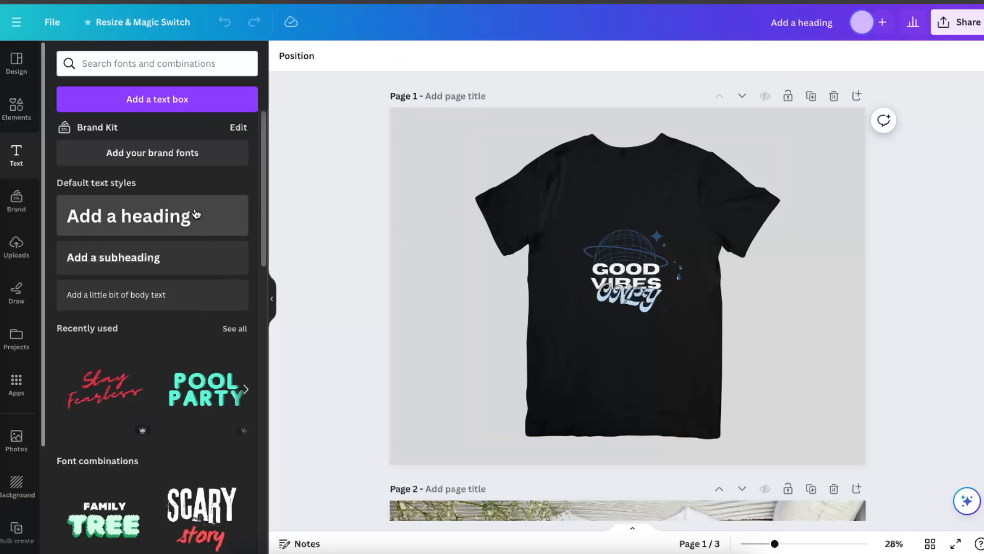
scroll(205, 380, "down", 1)
scroll(205, 359, "down", 8)
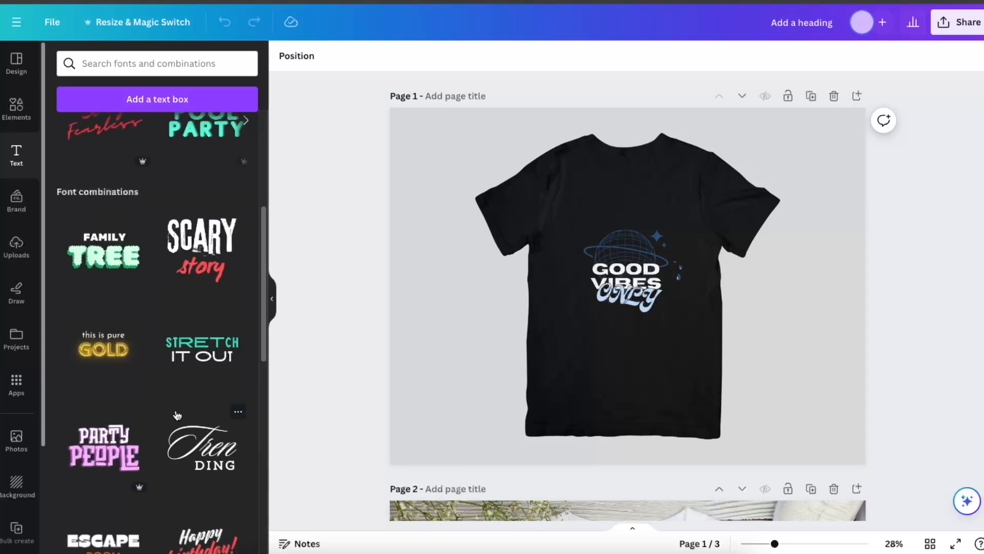
scroll(205, 332, "down", 2)
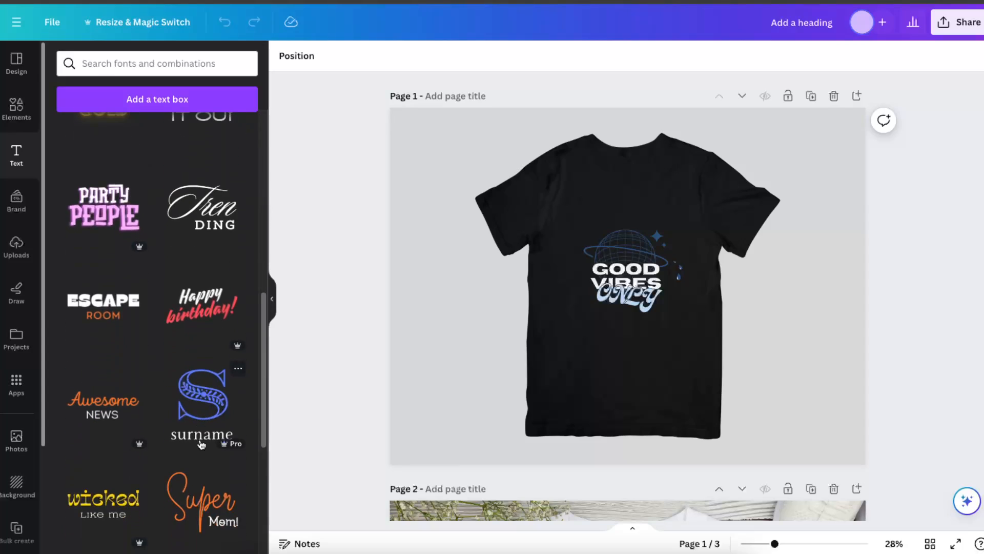
scroll(158, 413, "down", 2)
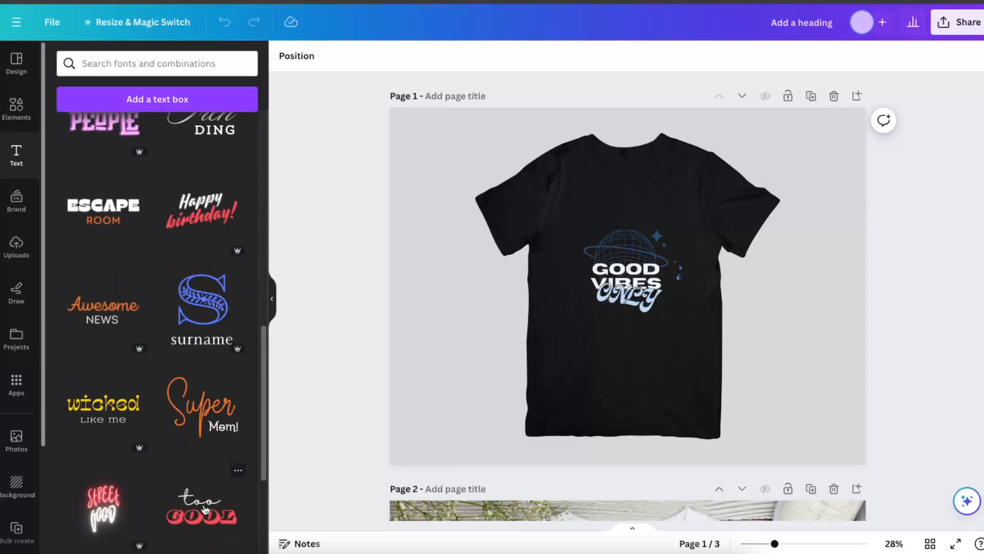
Add a default heading text box to page 1 and place it over the T-shirt's neckline near the page's upper edge.
scroll(163, 220, "up", 15)
left_click(163, 220)
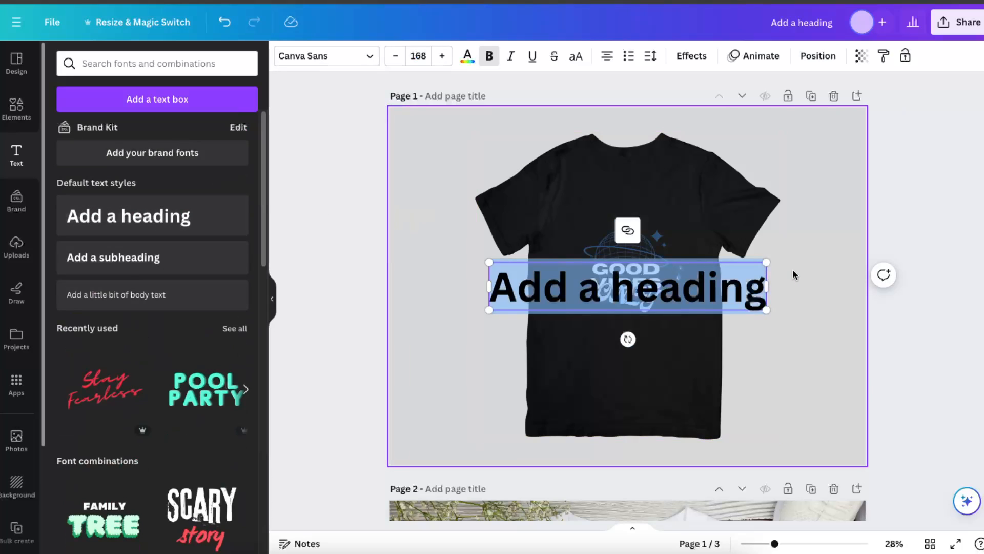
left_click_drag(736, 272, 732, 149)
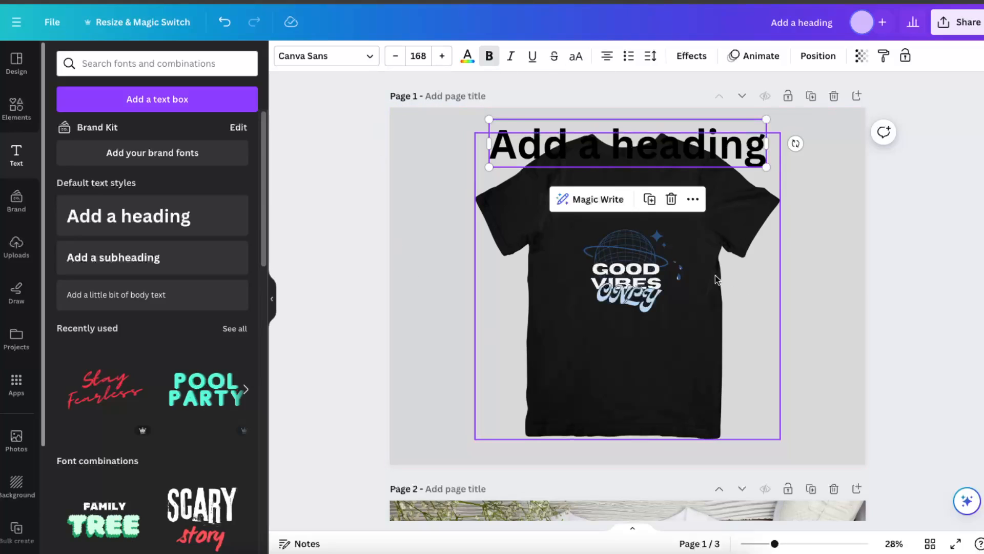
left_click_drag(365, 103, 466, 472)
left_click_drag(949, 93, 789, 469)
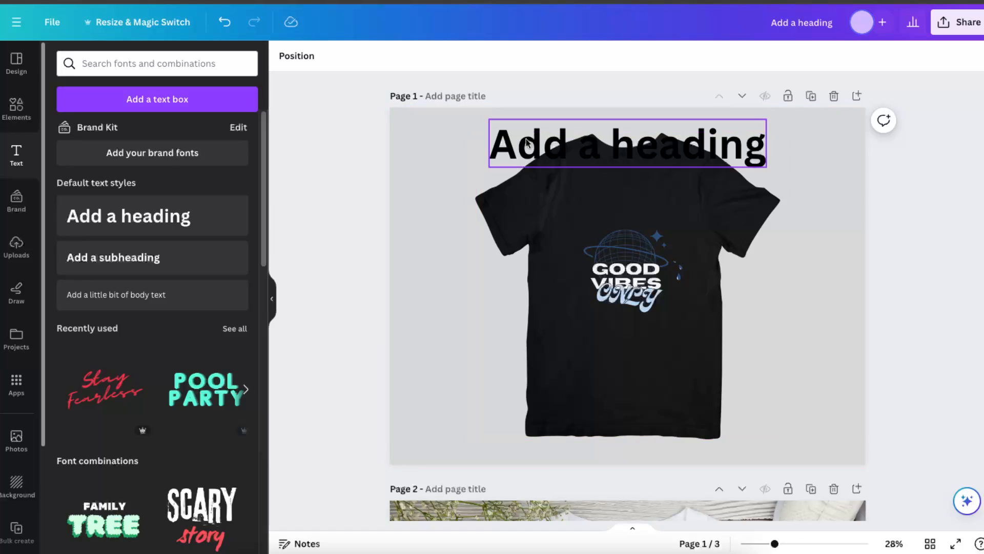
Widen the heading's text box, scale the text to size 144, and center it across the upper part of page 1.
left_click(560, 144)
left_click_drag(769, 137, 973, 96)
left_click_drag(869, 153, 779, 176)
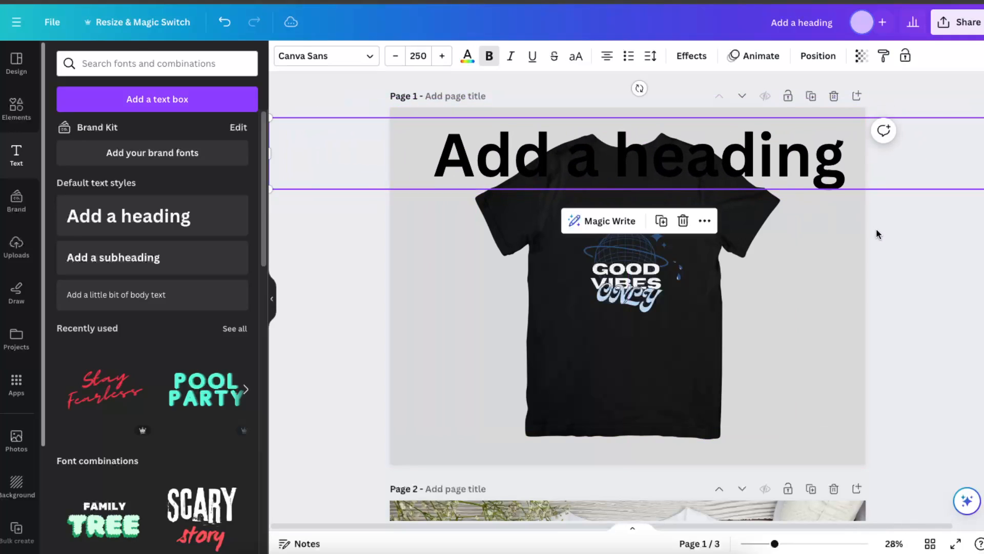
left_click(823, 340)
left_click_drag(776, 454, 498, 107)
left_click_drag(838, 168, 693, 203)
left_click_drag(857, 151, 549, 182)
left_click_drag(446, 208, 731, 147)
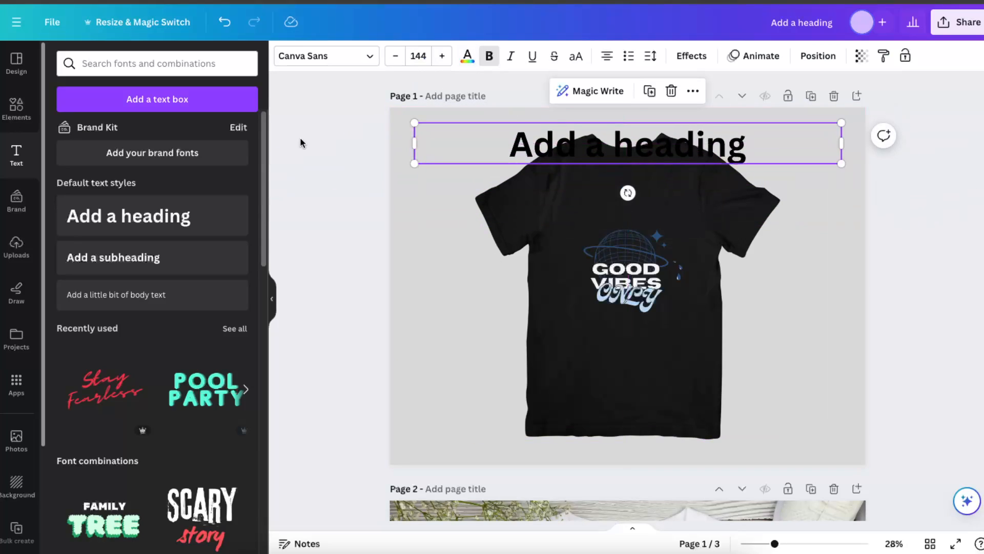
Add a square shape and stretch it into a shallow banner behind the heading, spanning the full width of page 1.
left_click(16, 107)
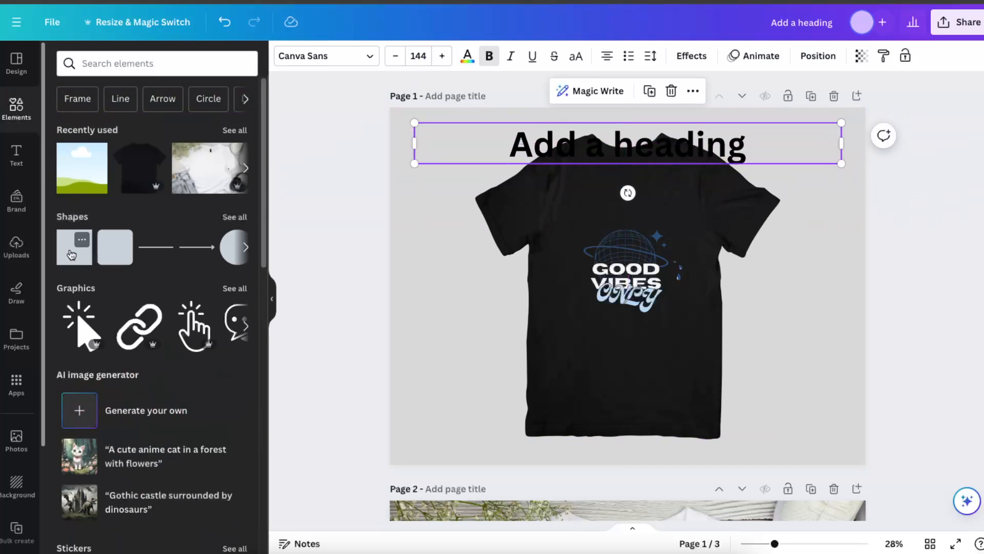
left_click(72, 254)
left_click(775, 325)
left_click_drag(608, 294, 400, 175)
left_click_drag(462, 163, 974, 177)
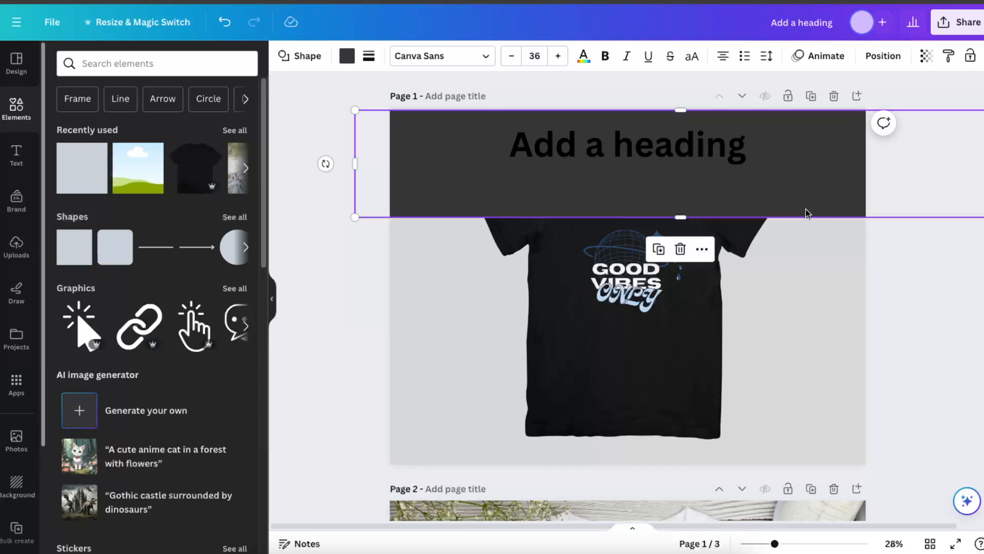
left_click_drag(809, 218, 815, 148)
left_click(826, 153)
left_click(397, 154)
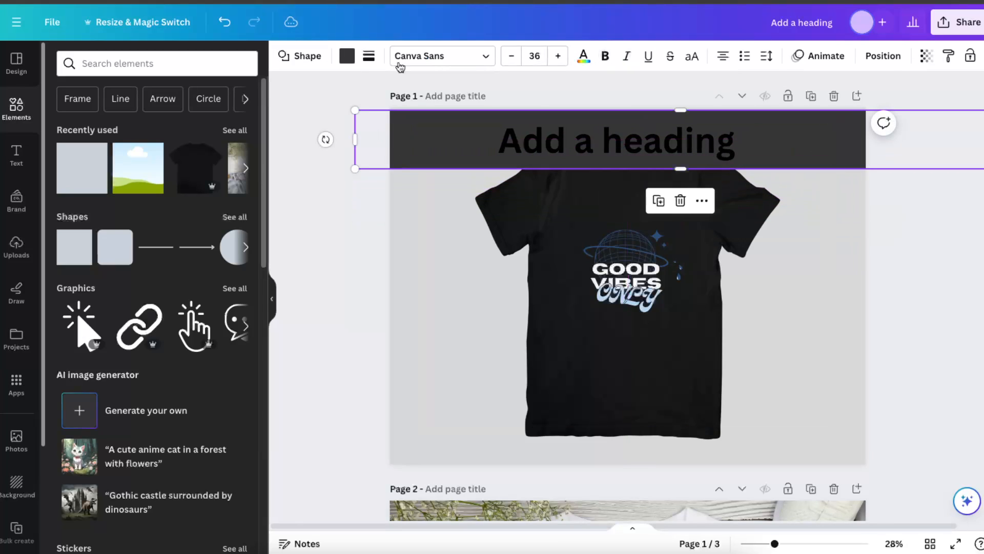
Fill the banner shape with the default purple-to-light-blue gradient.
left_click(349, 55)
scroll(204, 453, "down", 3)
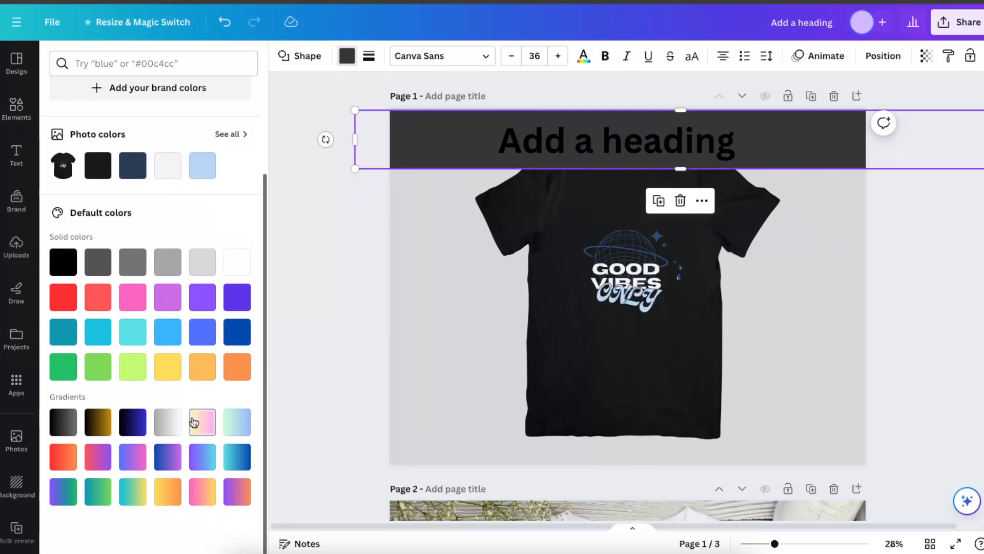
left_click(201, 457)
left_click(388, 248)
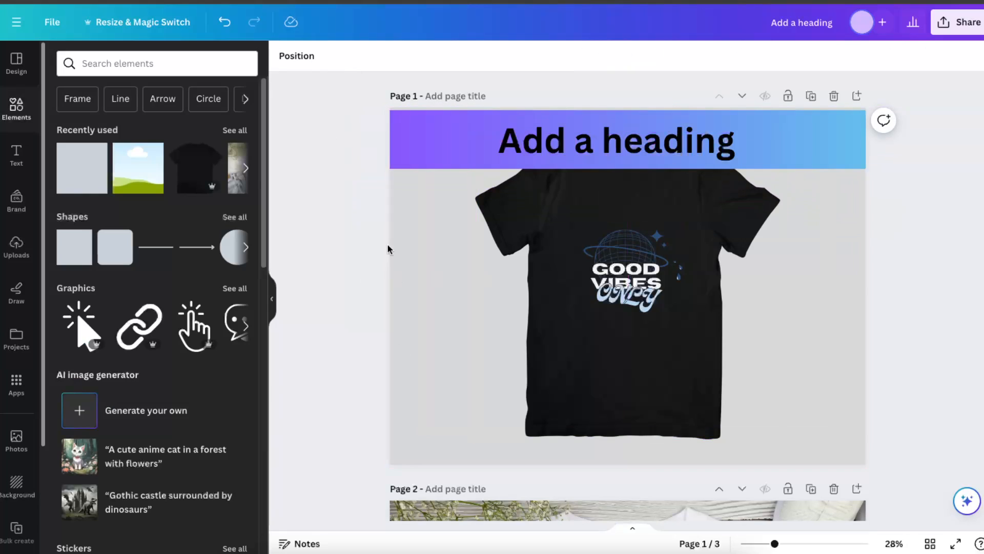
Replace the heading's placeholder text with "T-shirt good vibes only".
left_click(552, 141)
left_click(552, 142)
type("T")
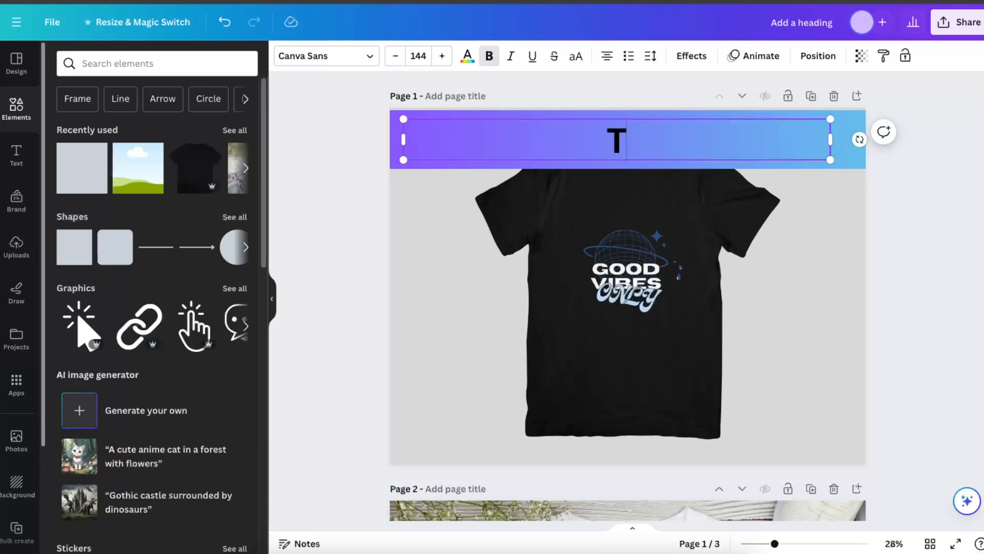
type("-shirt")
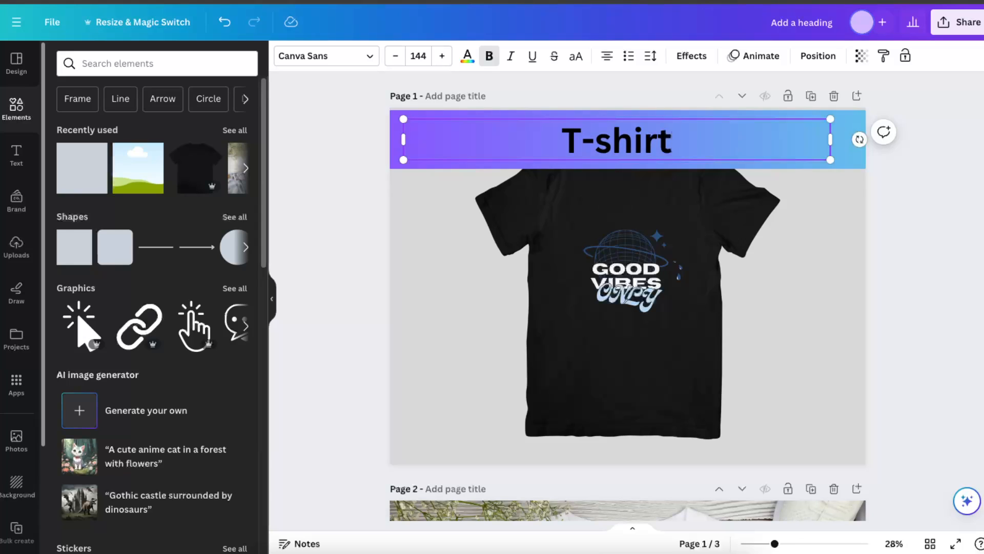
type(" Go")
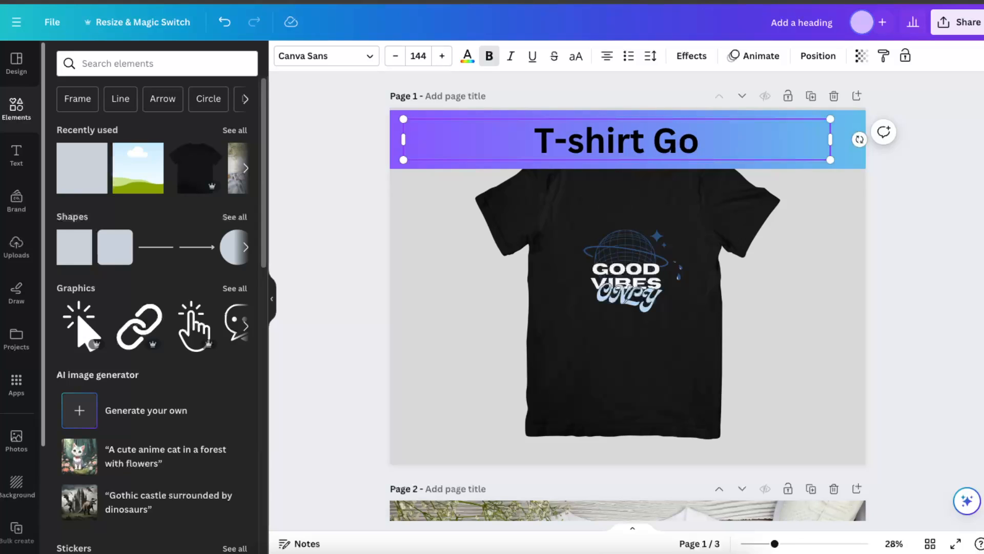
key("BackSpace")
key("BackSpace")
key("BackSpace")
type("good vib")
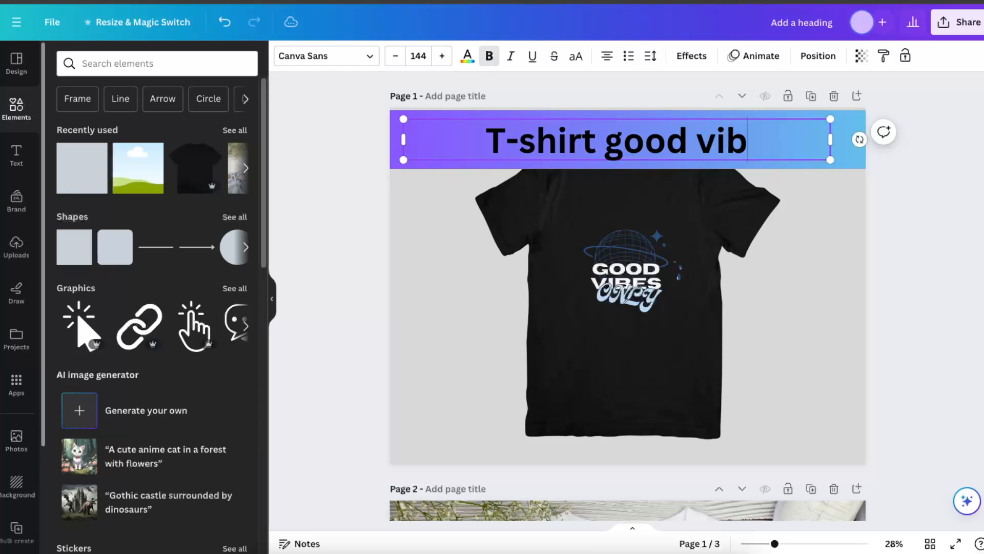
type("es only")
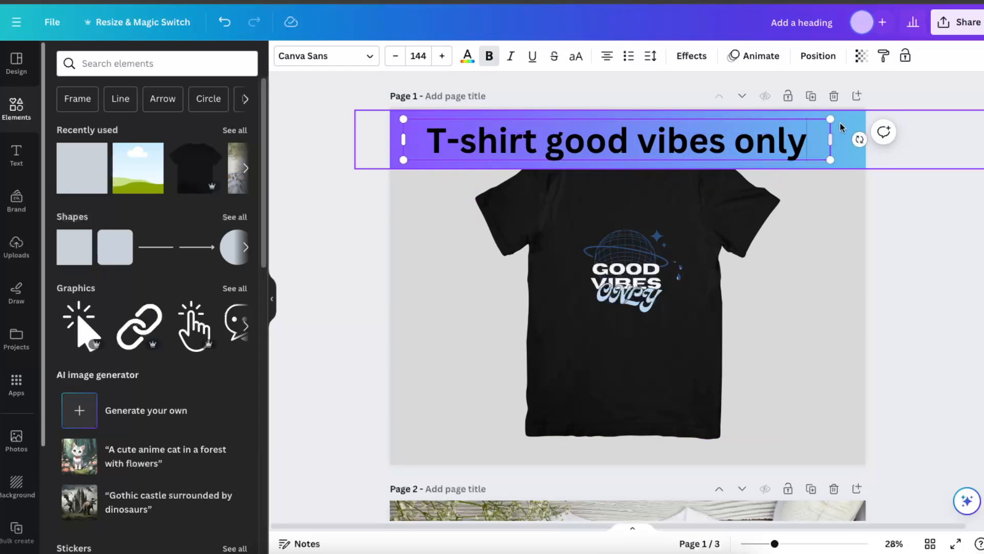
Shrink the heading, change it to uppercase, and center it horizontally within the gradient banner.
left_click_drag(830, 119, 650, 121)
left_click_drag(615, 148, 784, 149)
left_click(576, 55)
left_click(844, 232)
left_click(676, 153)
left_click_drag(675, 154, 670, 146)
left_click_drag(780, 439, 469, 129)
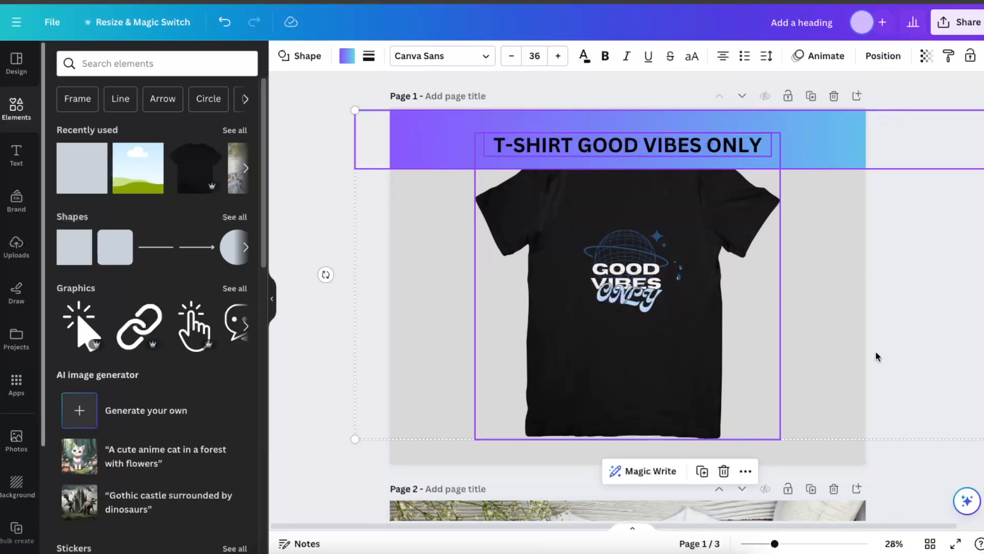
left_click(823, 340)
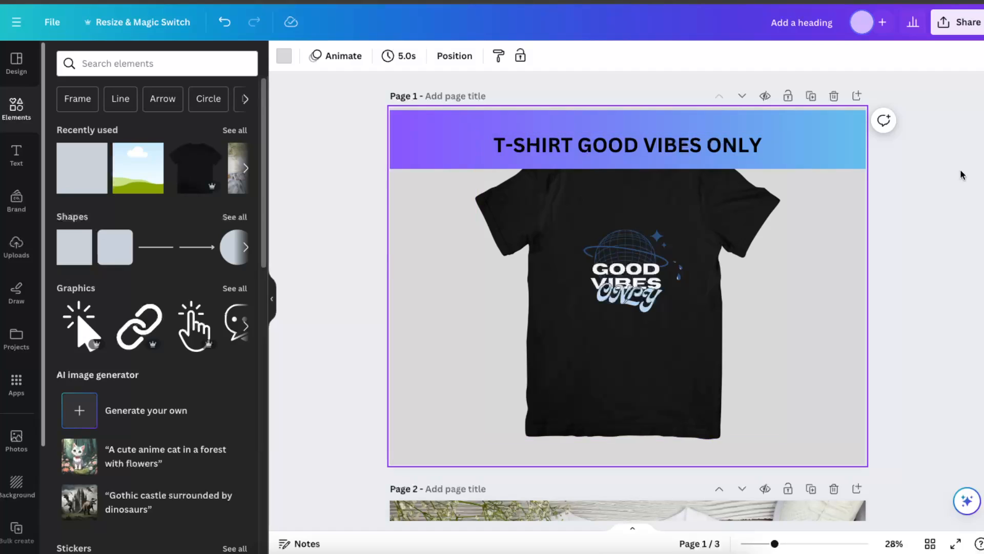
Shrink the T-shirt image and center it below the banner, and align the banner's vertical center with the heading.
left_click_drag(729, 307, 705, 337)
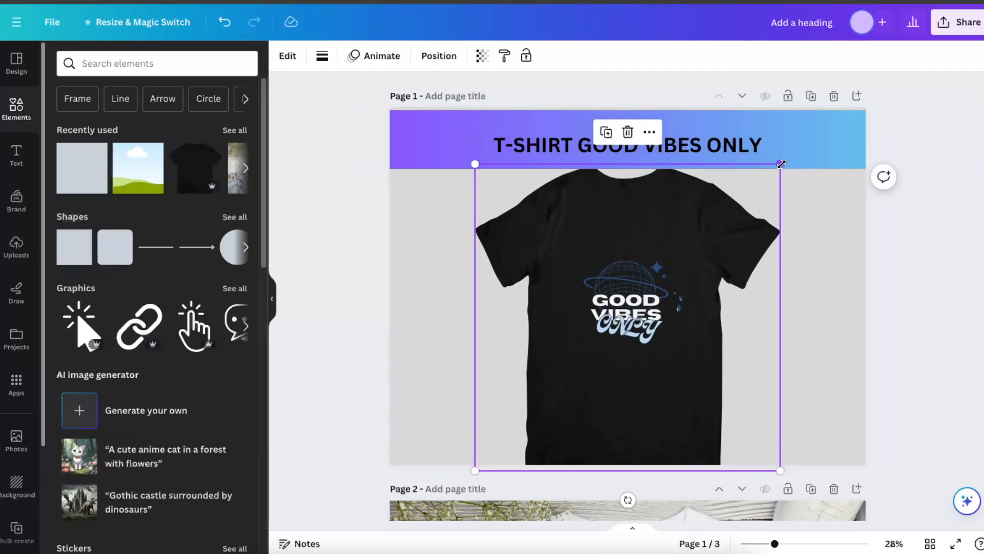
left_click_drag(781, 164, 749, 193)
left_click_drag(692, 241, 712, 216)
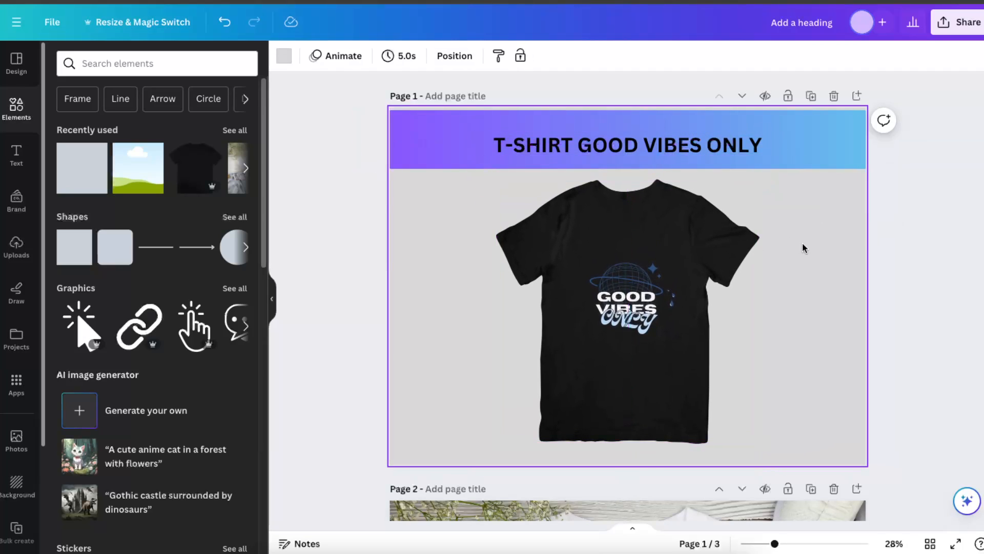
mouse_move(688, 139)
left_mouse_down()
mouse_move(688, 173)
mouse_move(705, 148)
left_mouse_up()
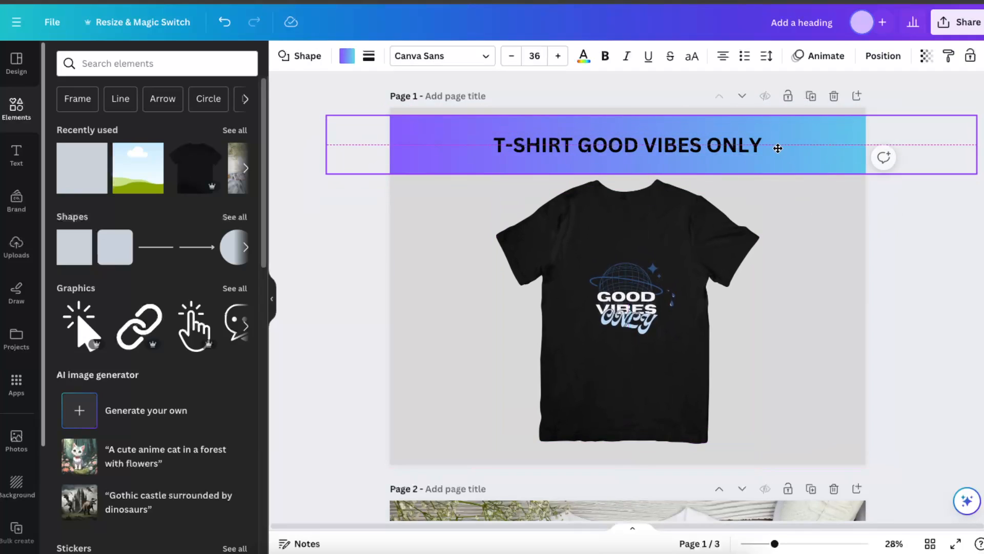
Check the 2667 × 2000 px resize option for all pages, and close the resize options without applying it.
left_click(154, 21)
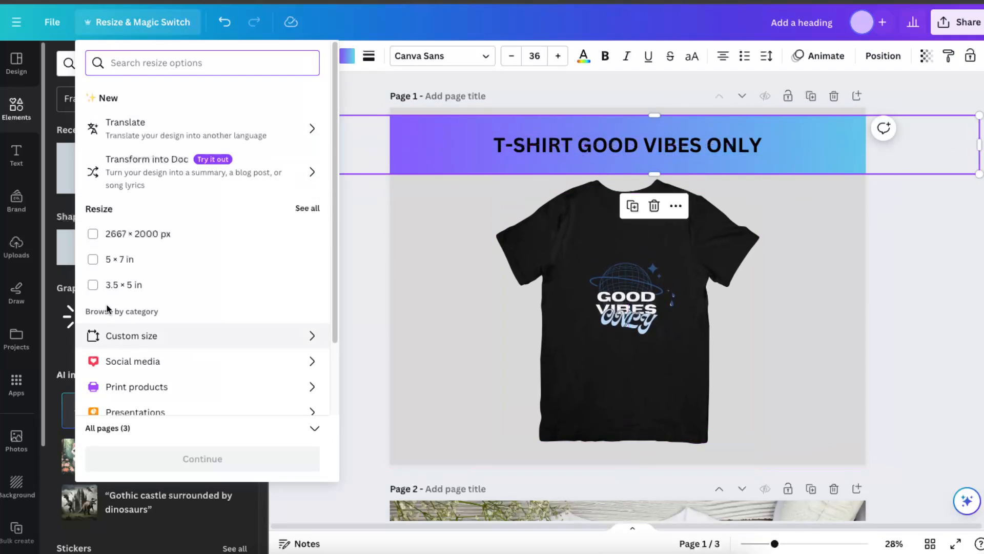
left_click(122, 239)
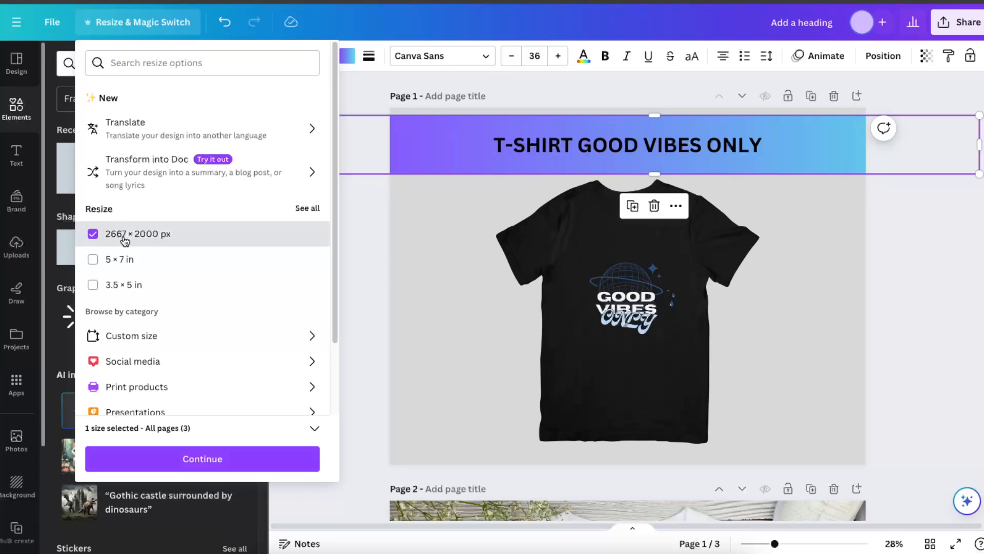
left_click(147, 239)
left_click(190, 240)
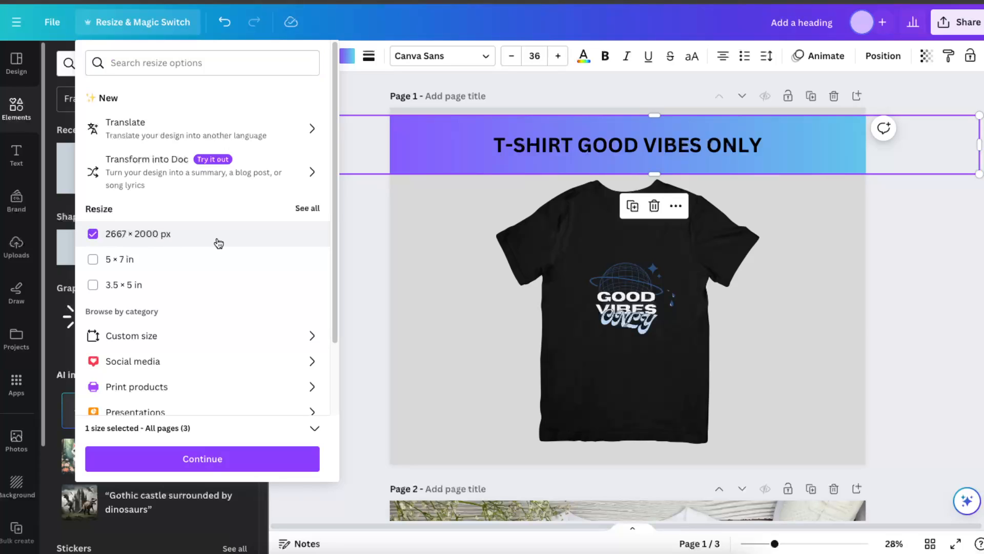
left_click(375, 246)
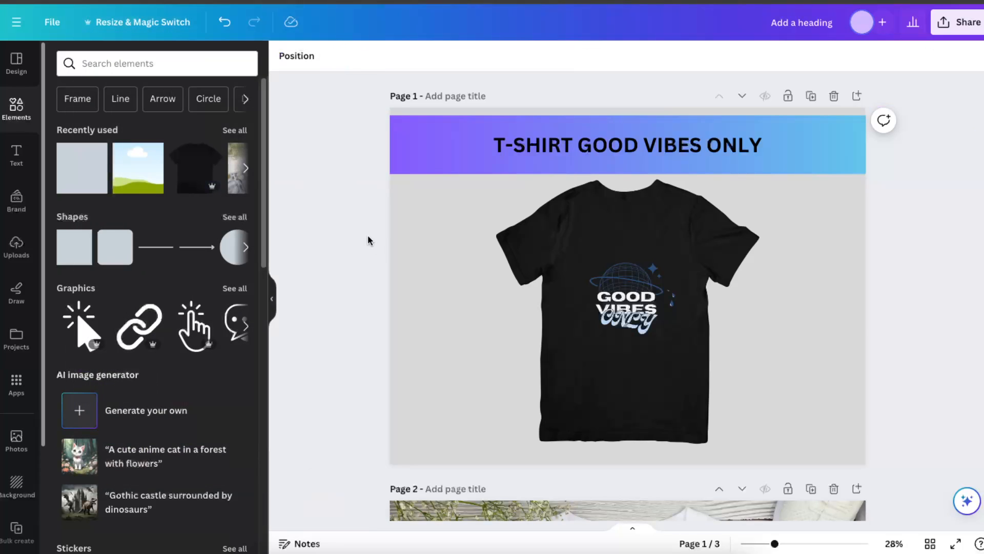